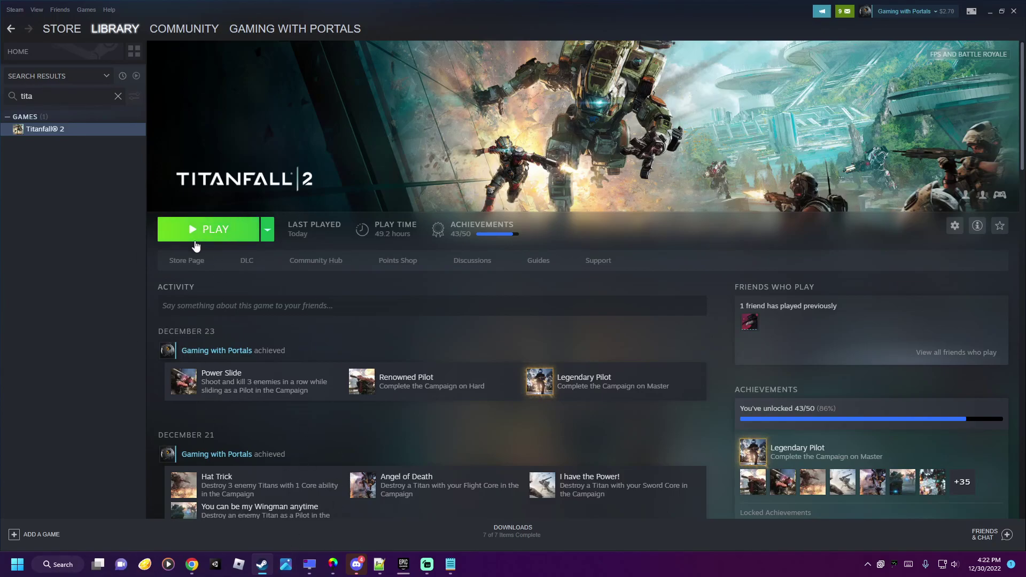
- Launch Titanfall 2 from Steam, then stop it and confirm exiting the game
click(214, 230)
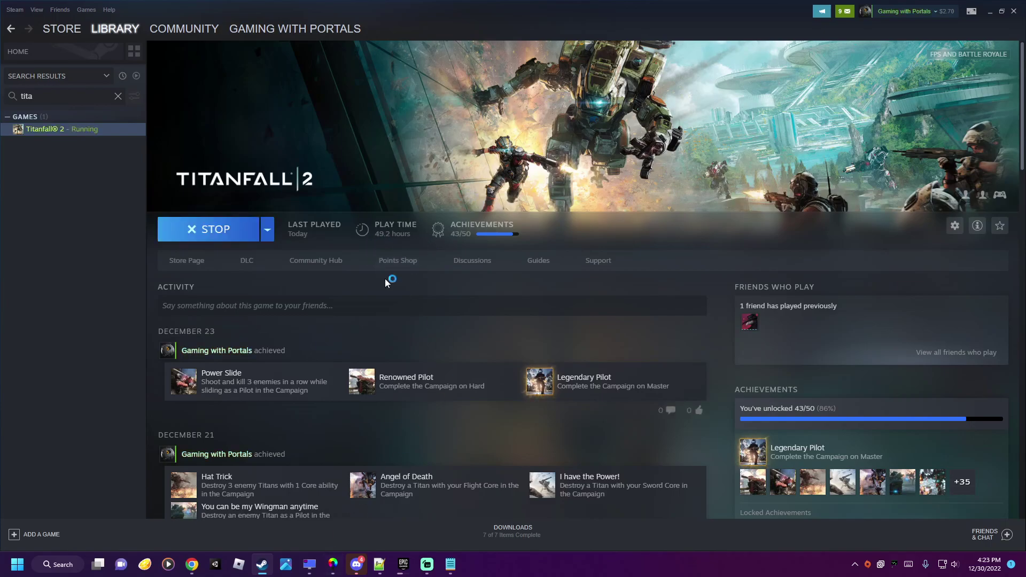
click(239, 234)
click(479, 310)
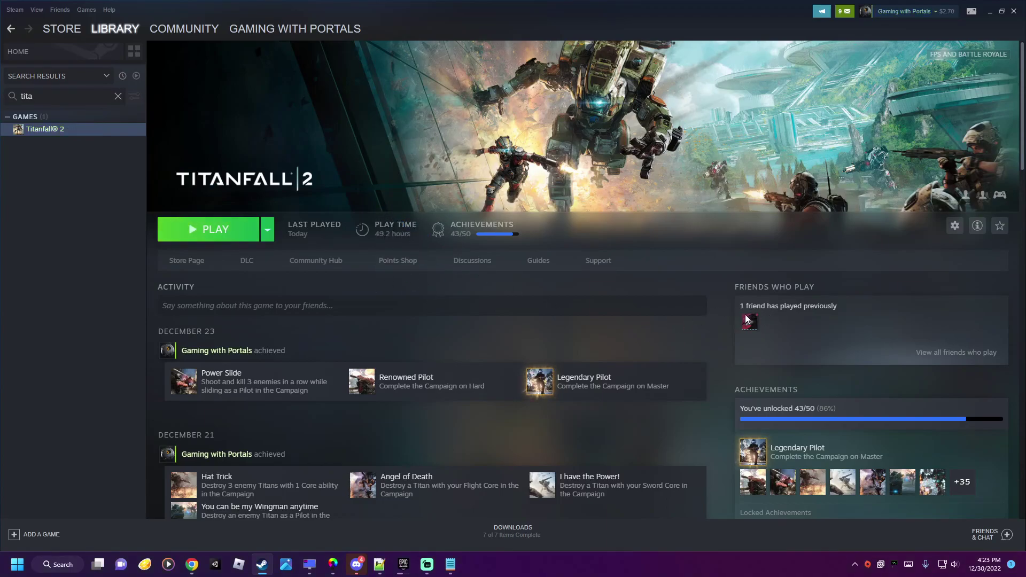
- Open Titanfall 2's Properties from the library sidebar at the Local Files page
right_click(78, 128)
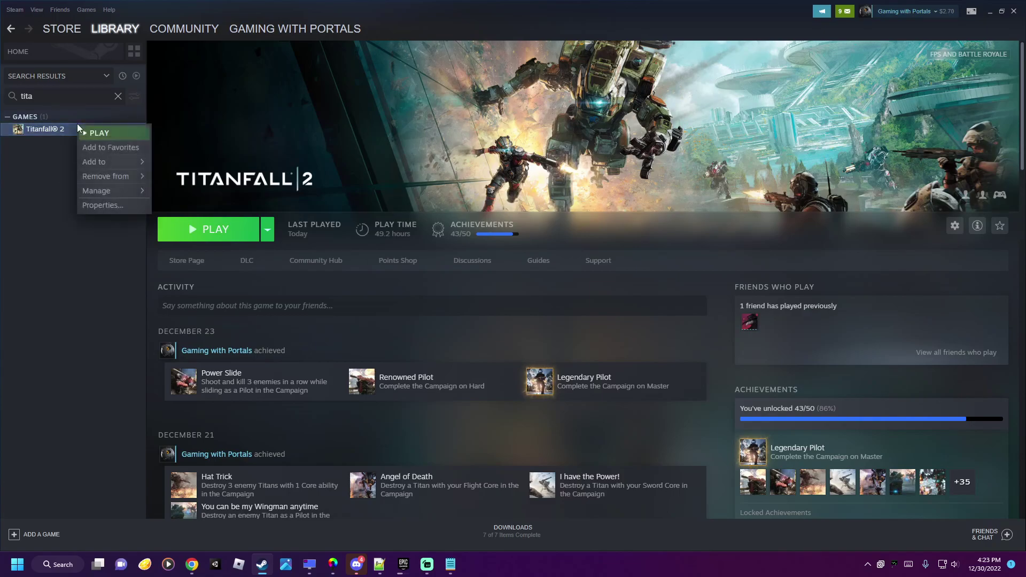
click(48, 167)
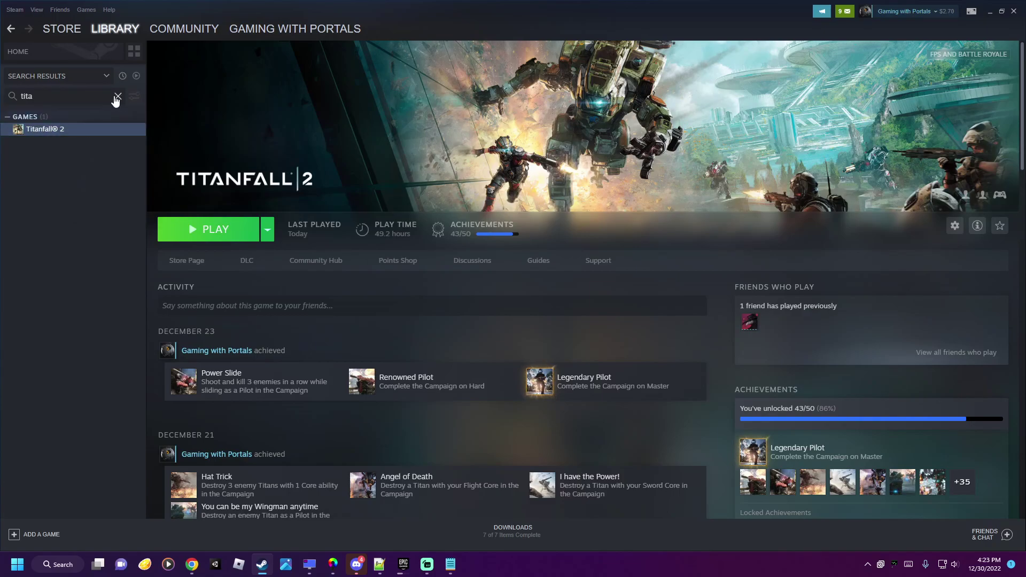
right_click(59, 133)
click(80, 208)
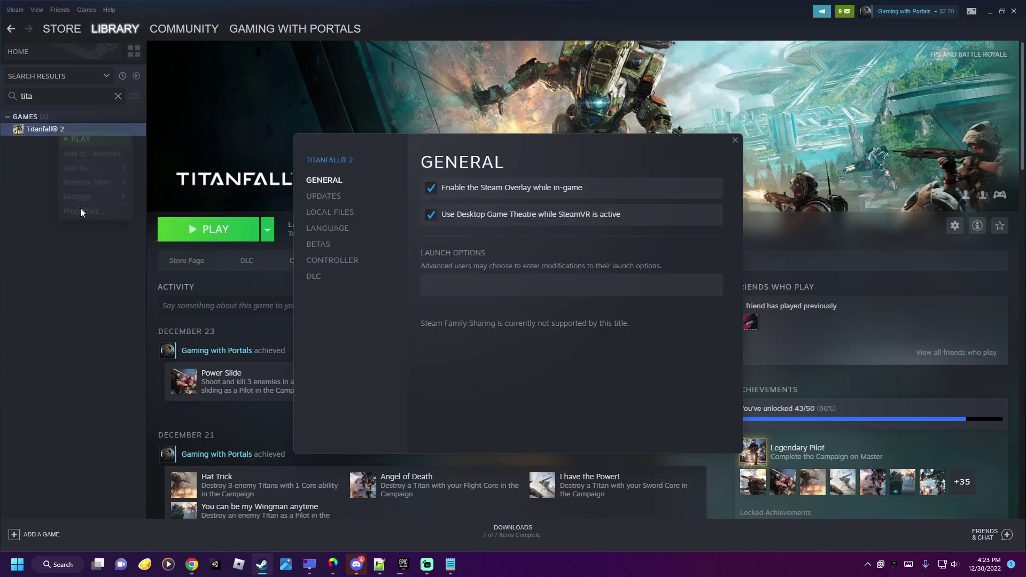
click(336, 212)
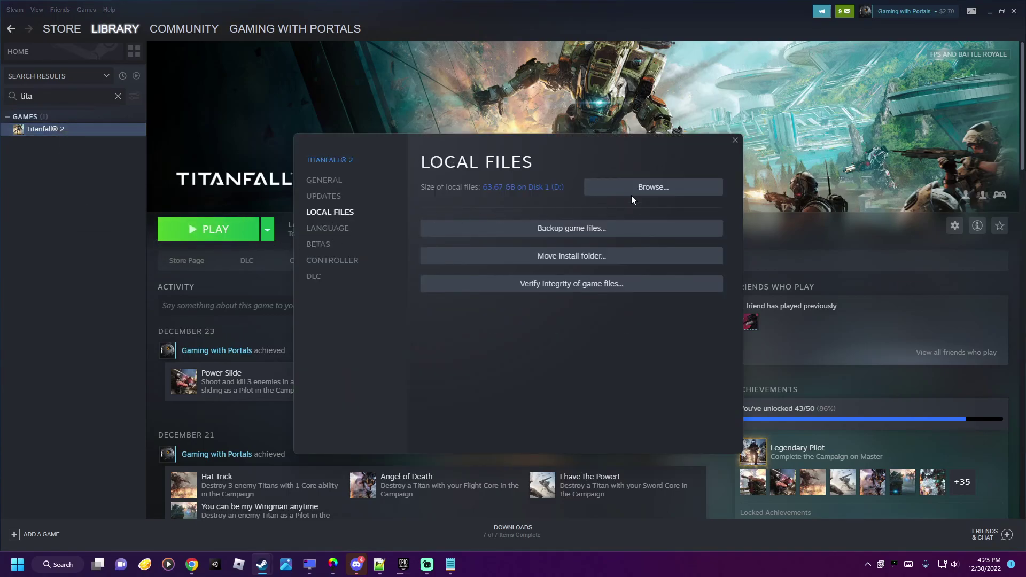
- Browse to the Titanfall2 install folder, copy its full path from the address bar, then minimize the window
click(651, 187)
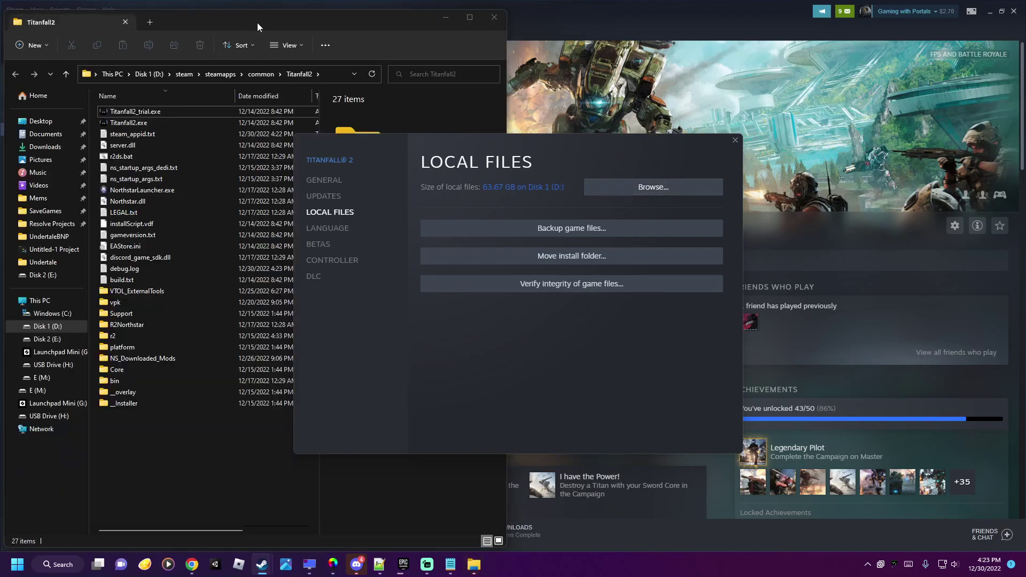
drag(257, 22, 294, 34)
click(353, 85)
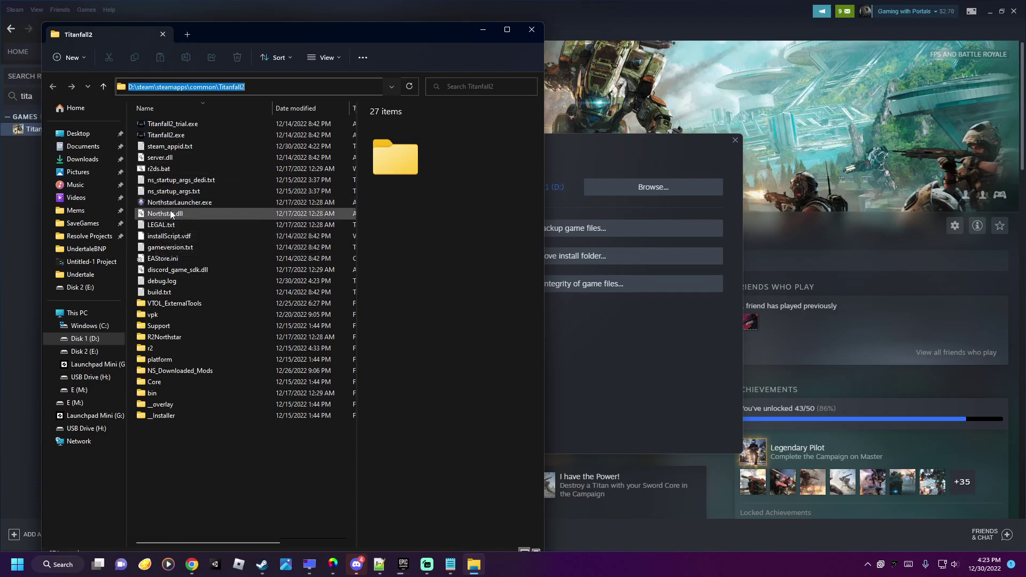
right_click(212, 91)
right_click(212, 90)
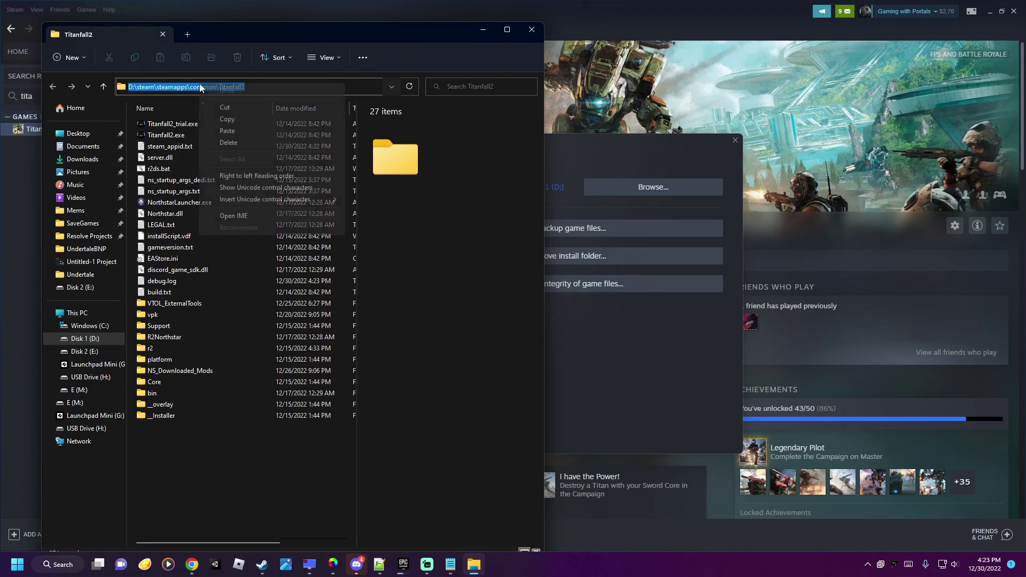
click(222, 117)
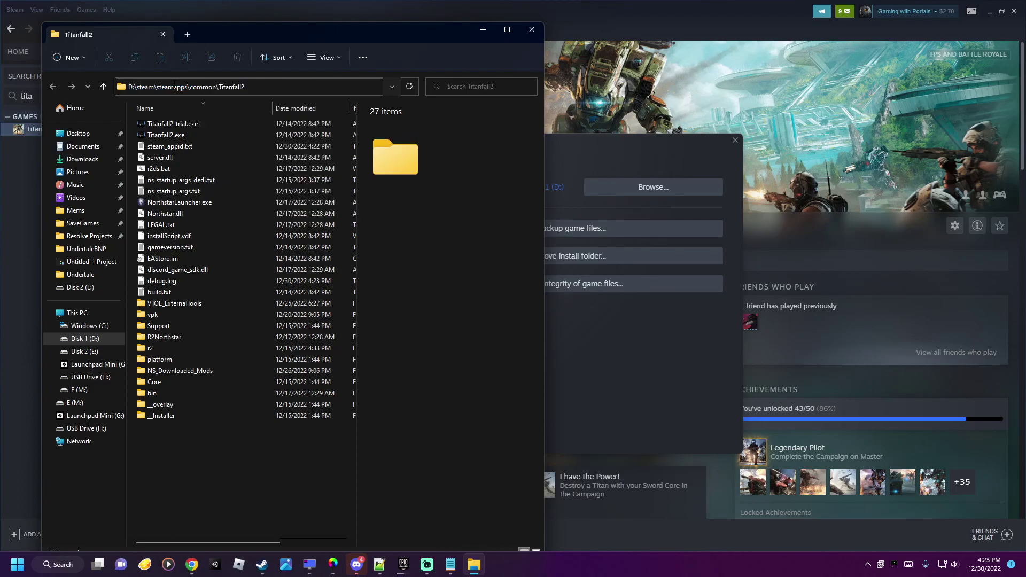
double_click(176, 86)
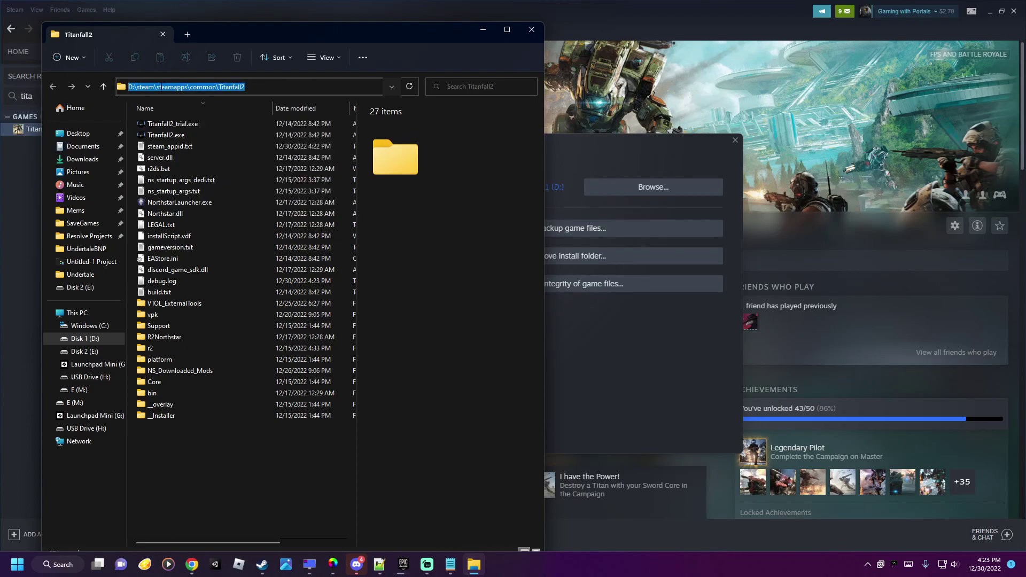
right_click(164, 87)
click(192, 119)
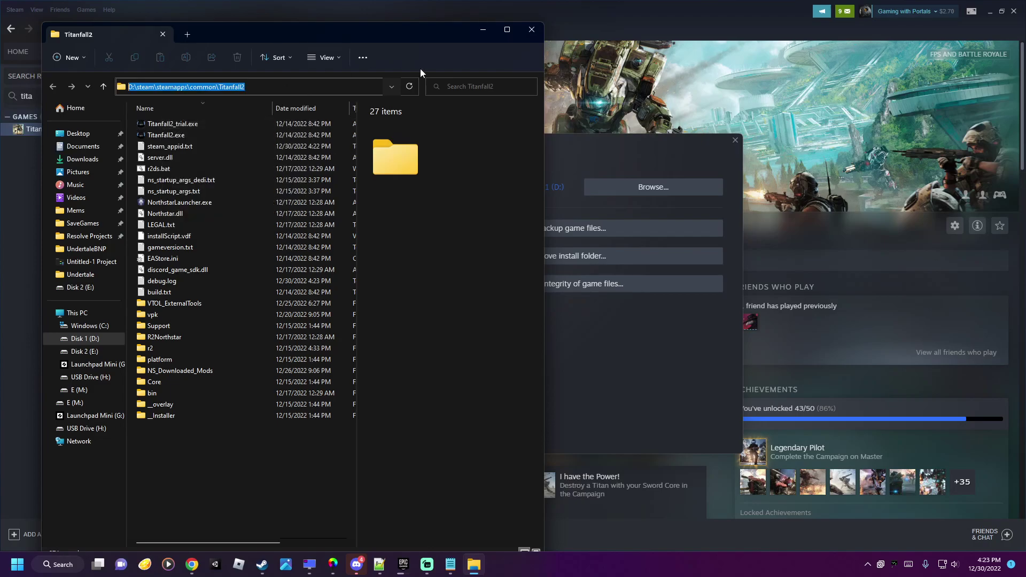
click(484, 30)
- Paste the Titanfall2 folder path into General Launch Options and select the unfinished launcher name
click(324, 181)
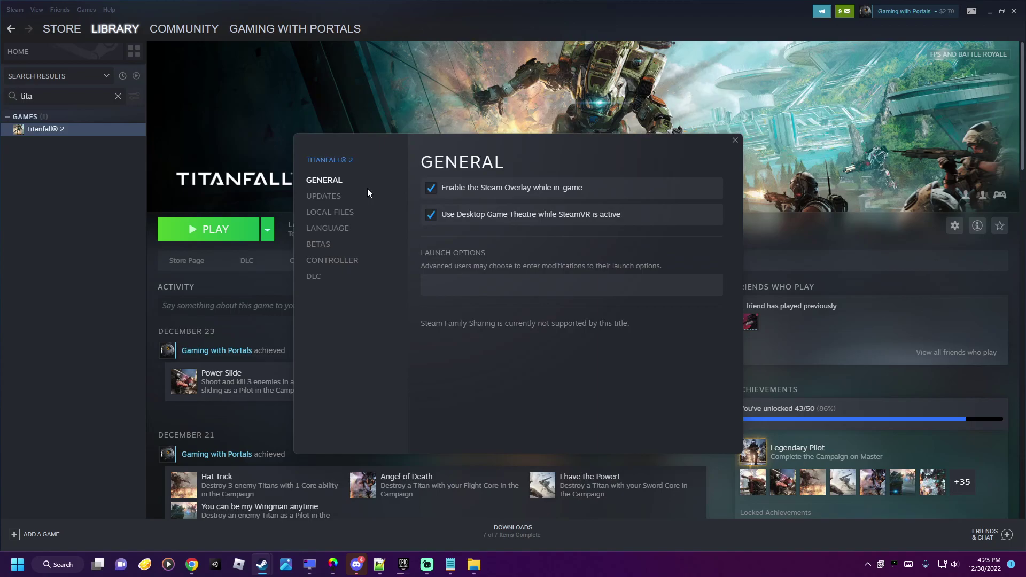
click(461, 288)
text(-)
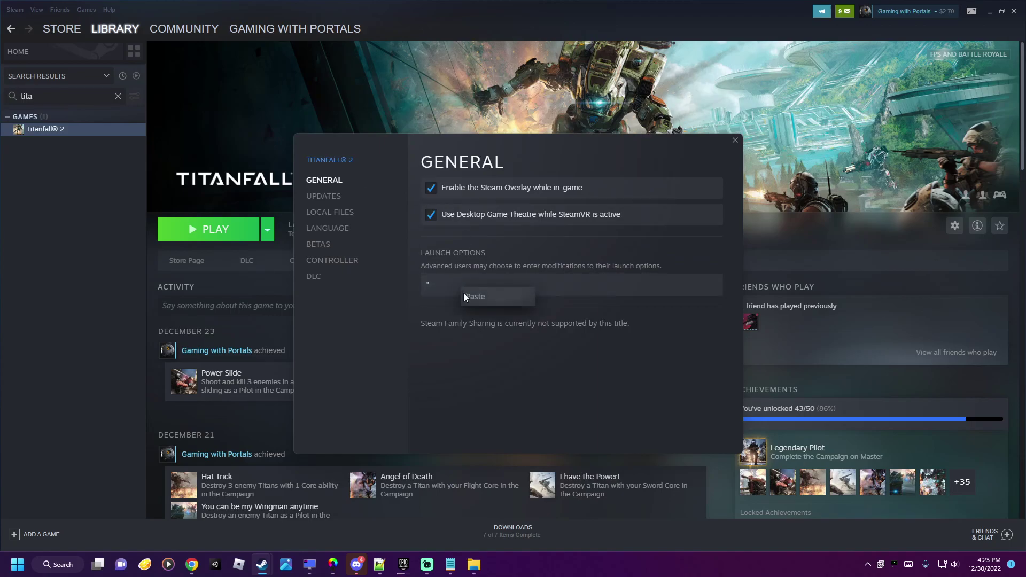
key(ctrl+v)
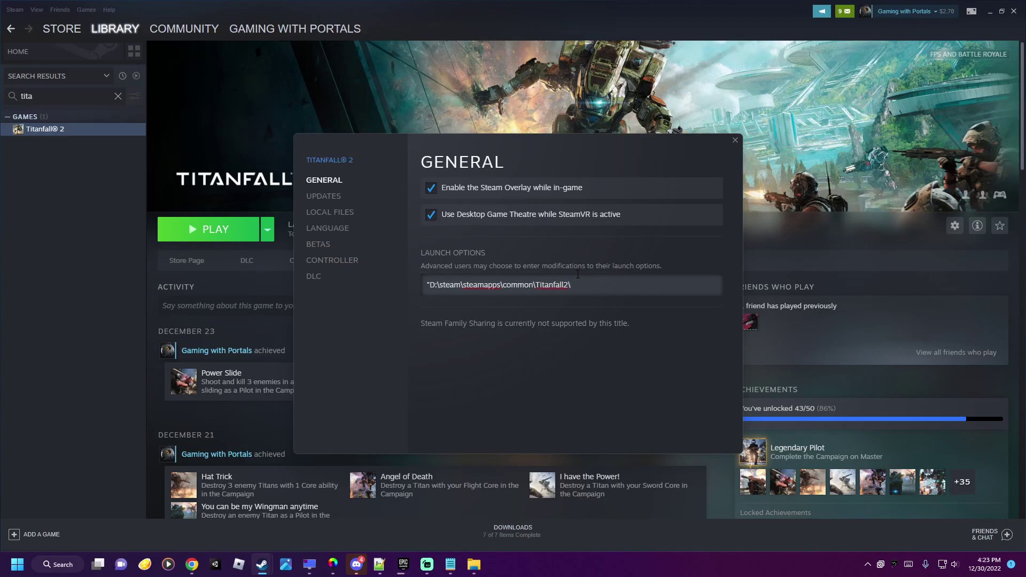
key(XF86AudioMute)
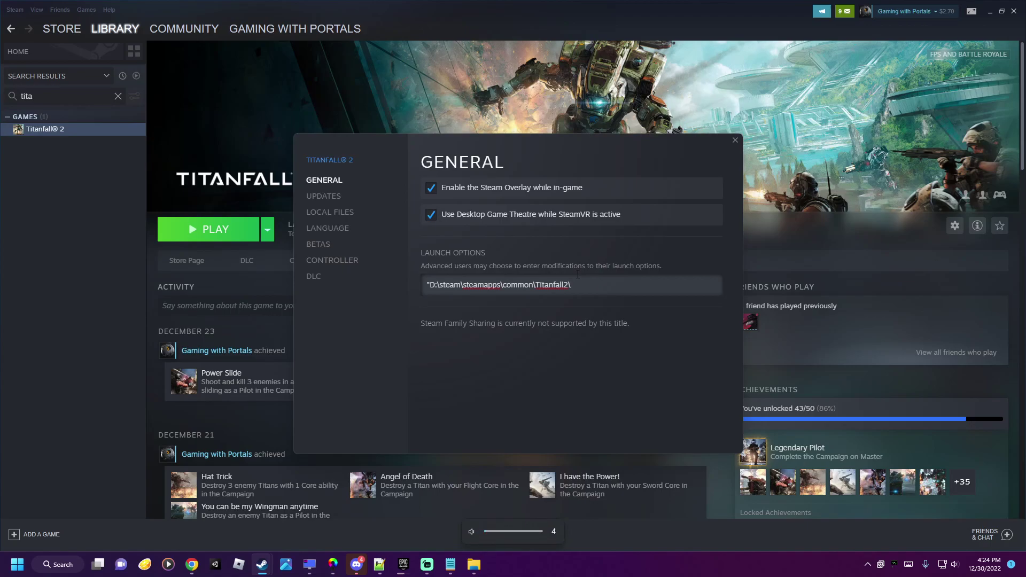
text(Northstar)
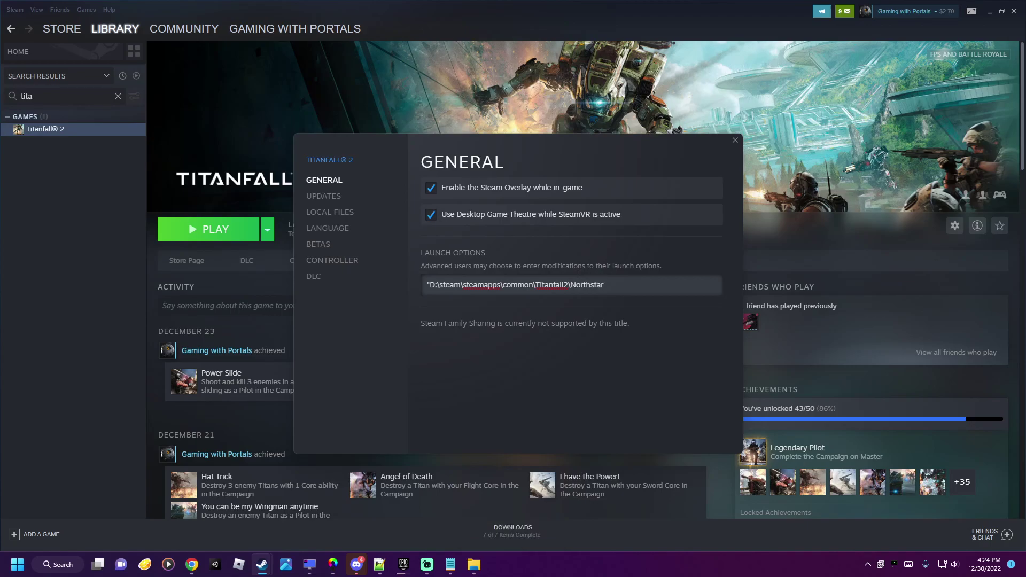
text(laun)
text(ncher)
drag(636, 284, 571, 286)
- Copy NorthstarLauncher.exe's exact file name from the Titanfall2 folder
click(474, 564)
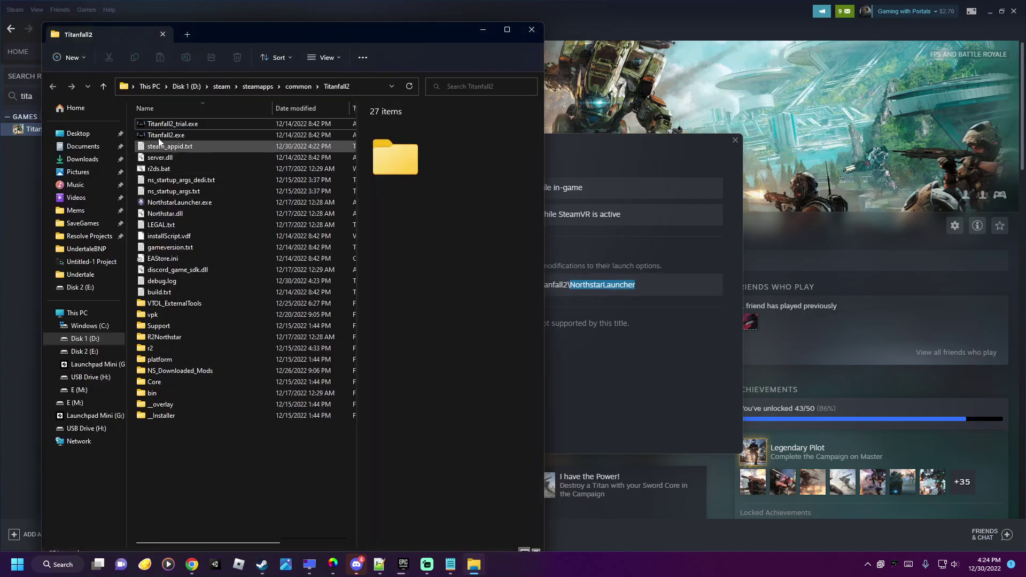
click(177, 202)
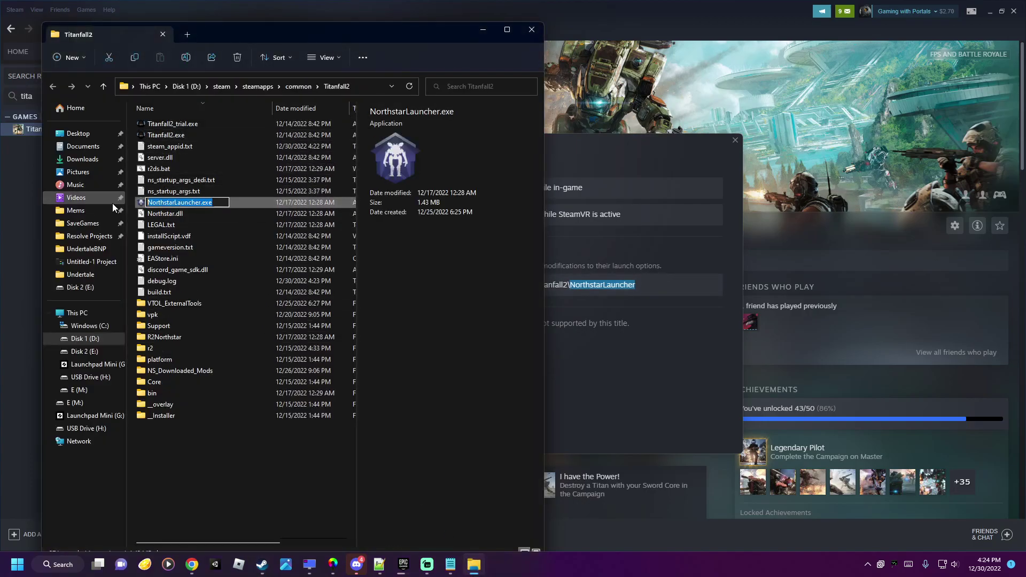
right_click(198, 202)
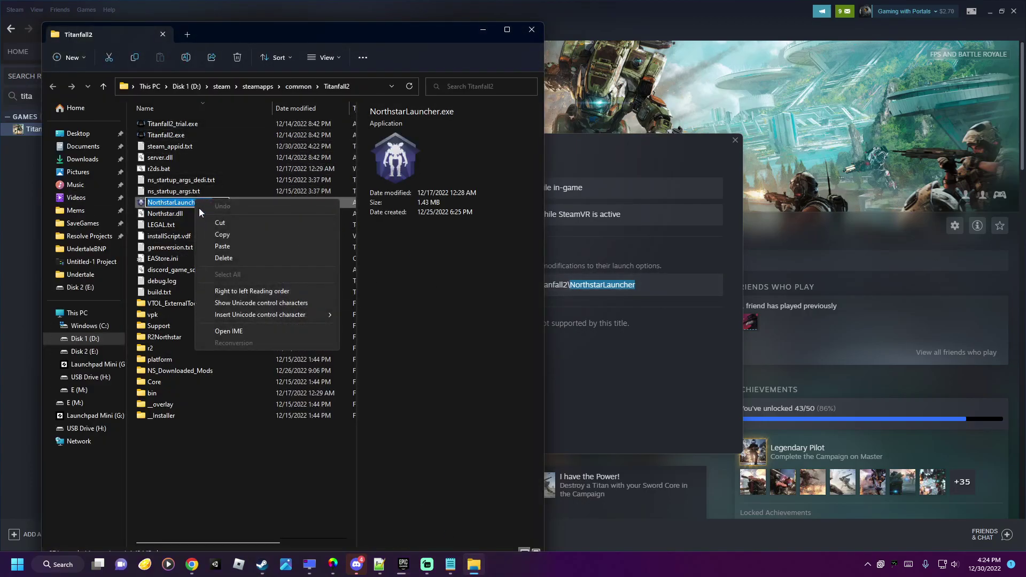
click(265, 235)
click(657, 281)
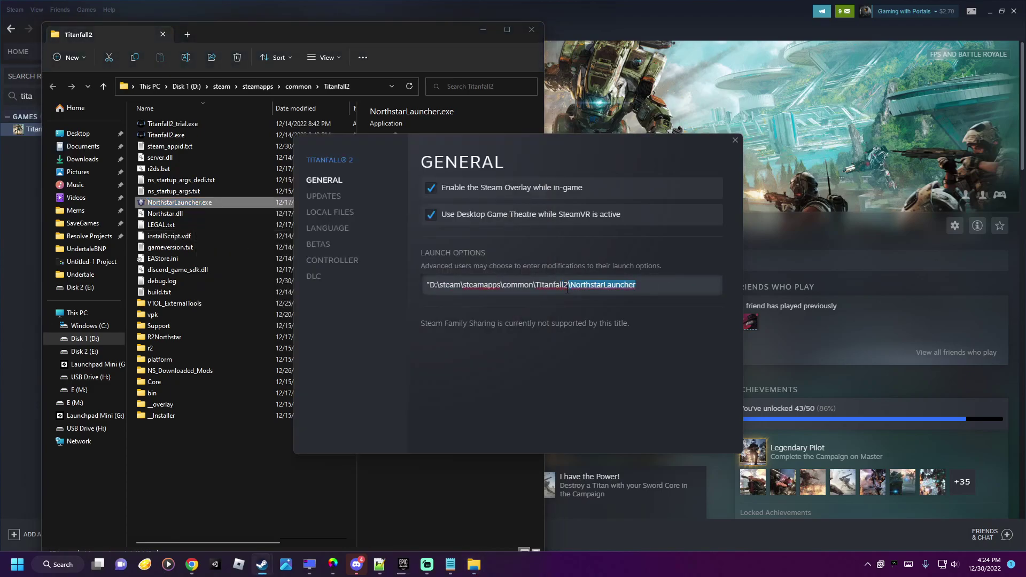
- Paste NorthstarLauncher.exe over the selected launcher name in Titanfall 2's launch options
right_click(601, 285)
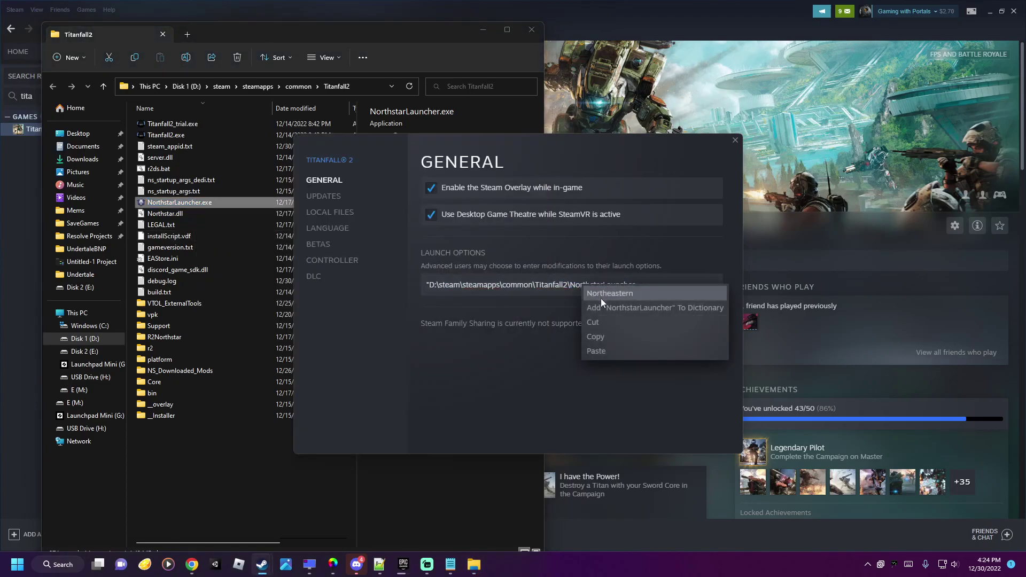
click(610, 348)
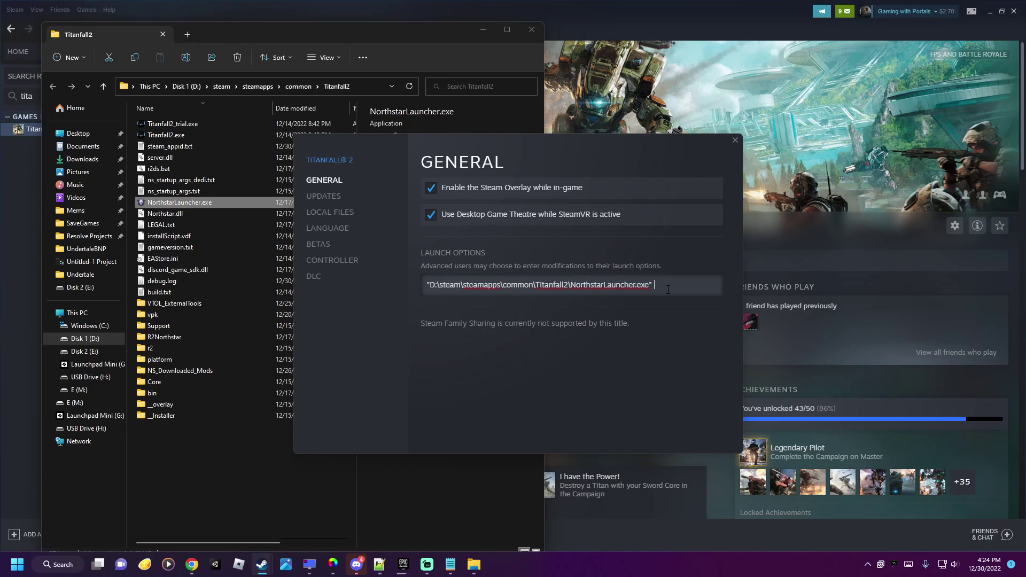
text(%command%)
click(665, 120)
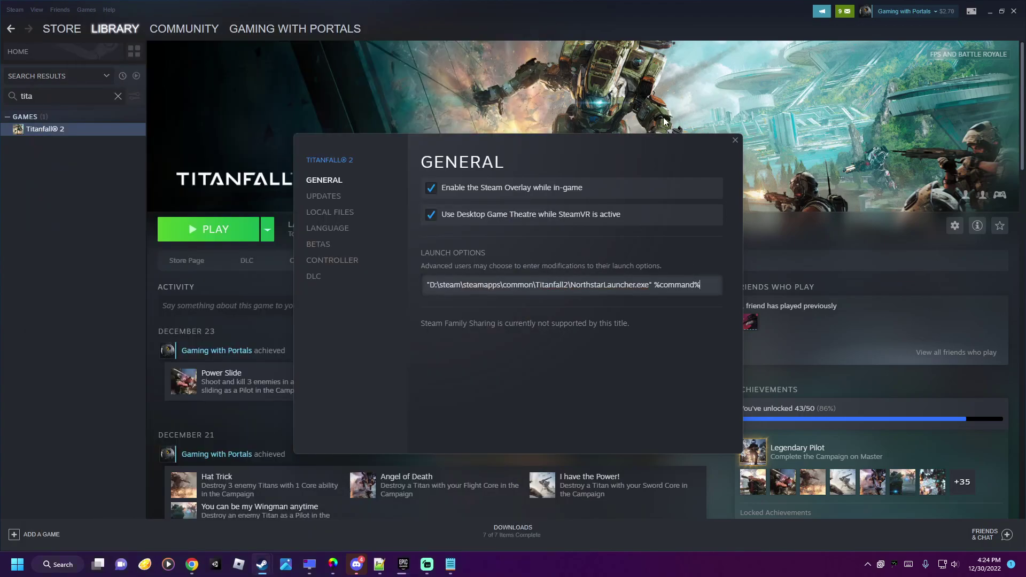
- Close Properties and play Titanfall 2, watching the Northstar launcher console load
click(734, 142)
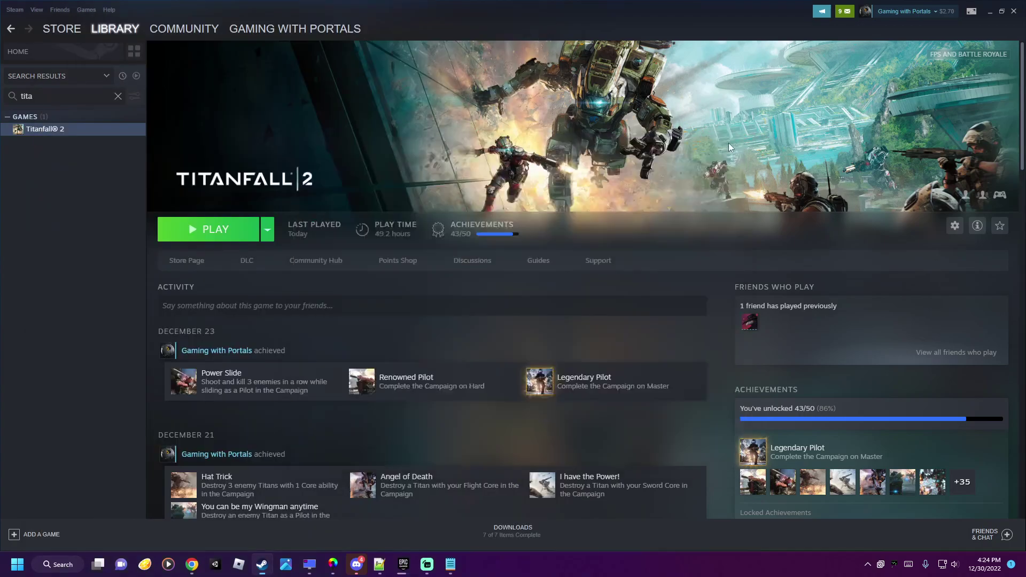
click(192, 230)
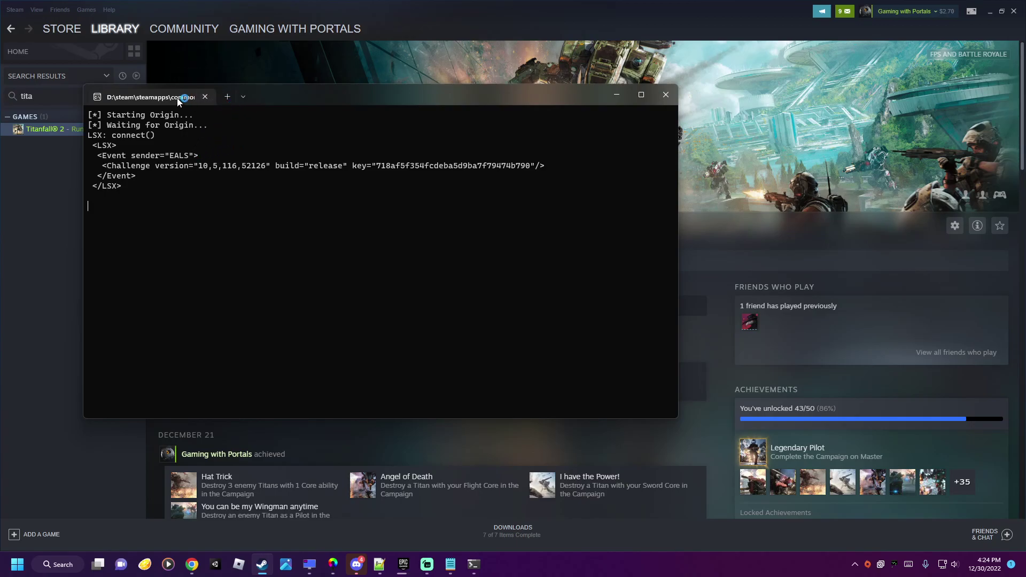
drag(183, 256, 55, 208)
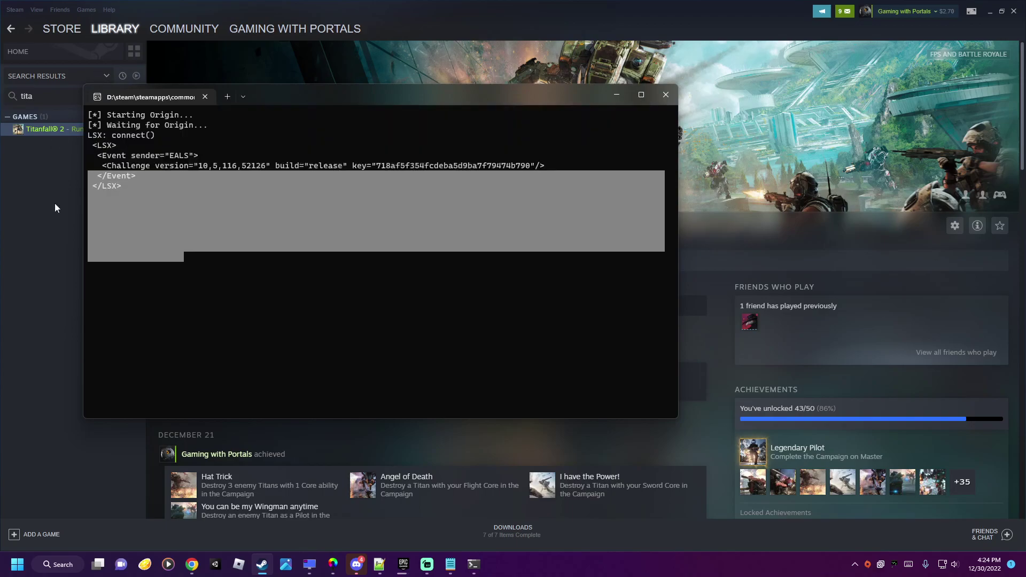
click(197, 281)
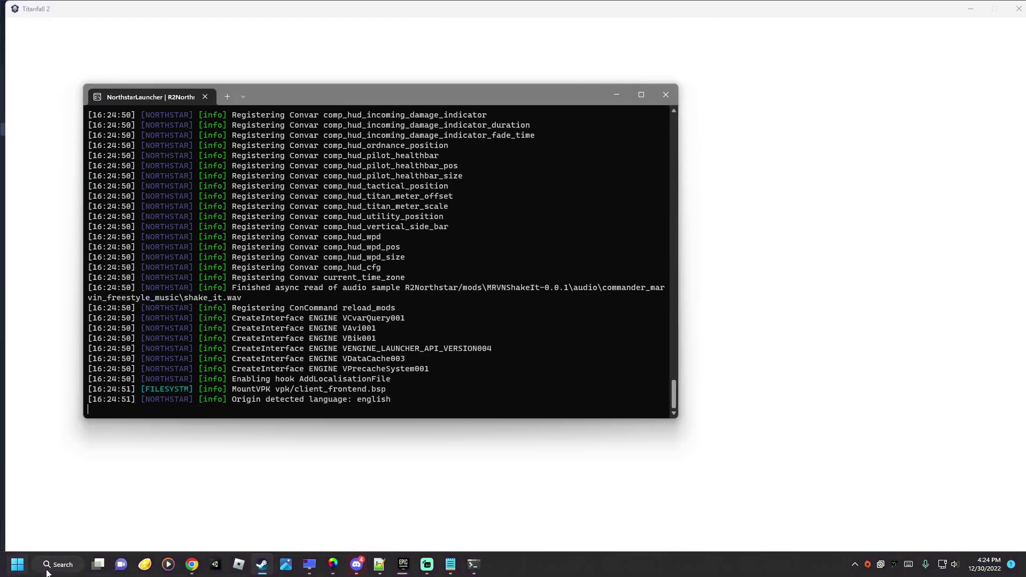
- Accept Northstar master server authentication, then close the game from the Northstar main menu
click(63, 564)
text(origin)
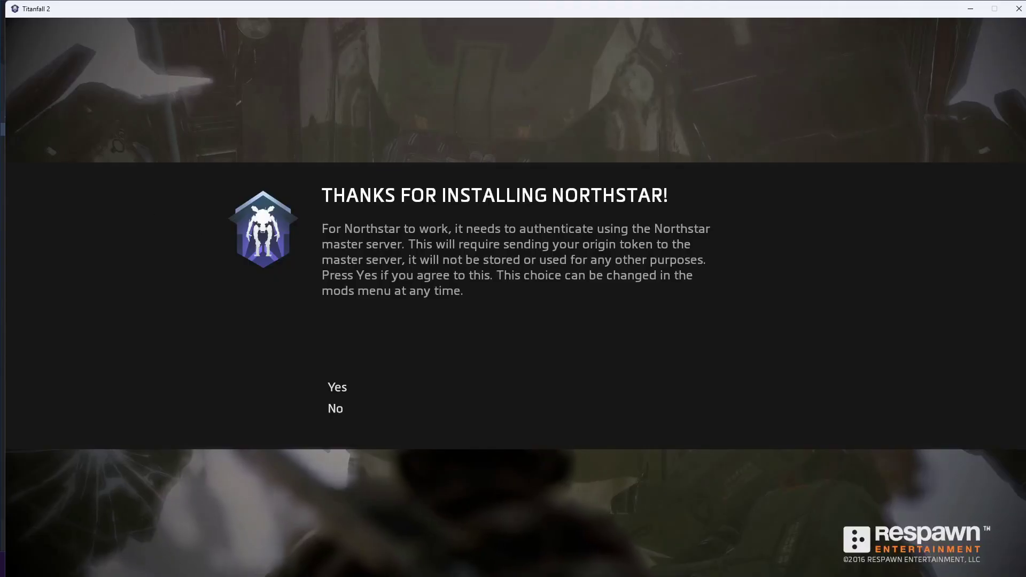
click(353, 386)
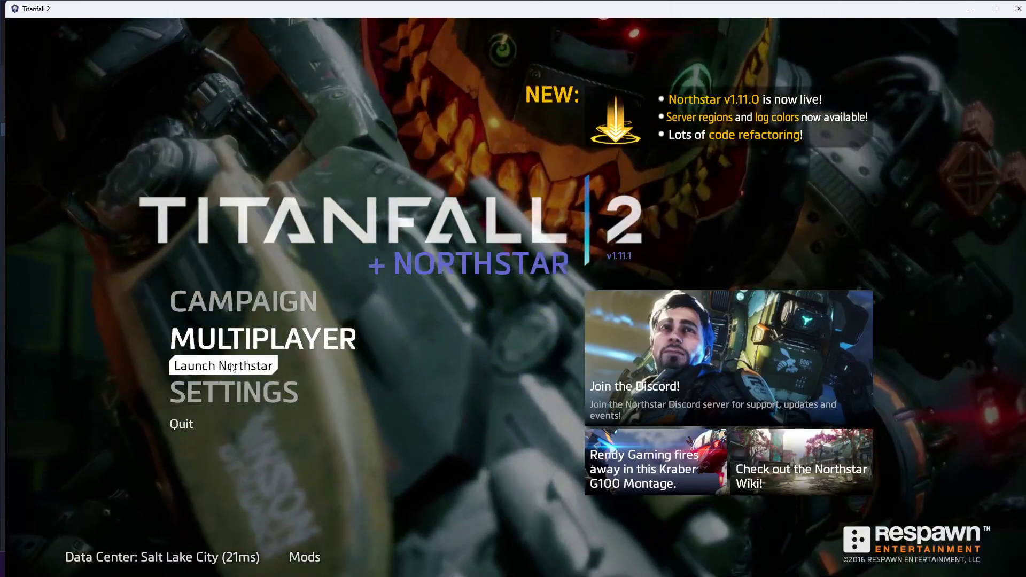
mouse_move(244, 302)
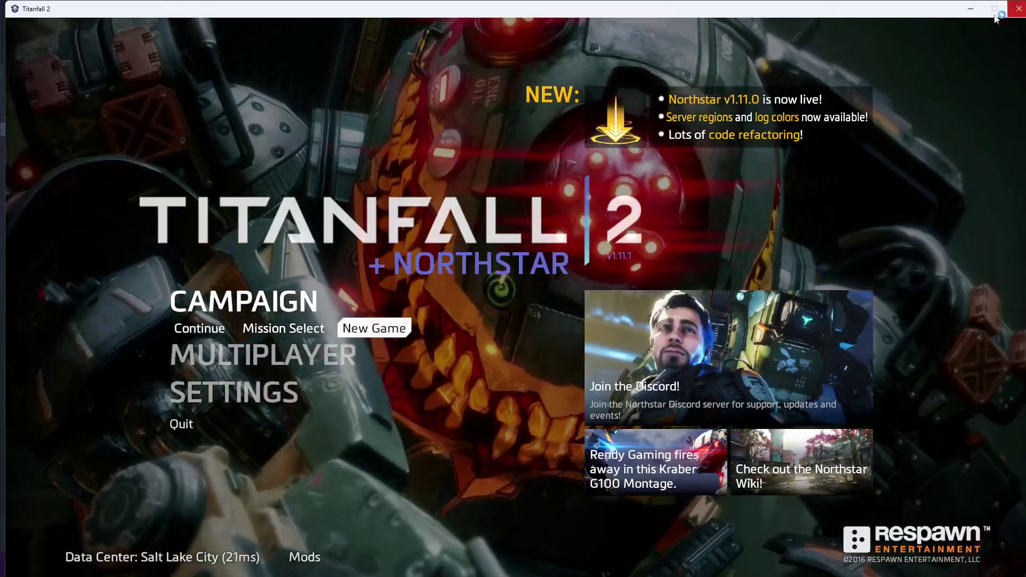
click(1019, 7)
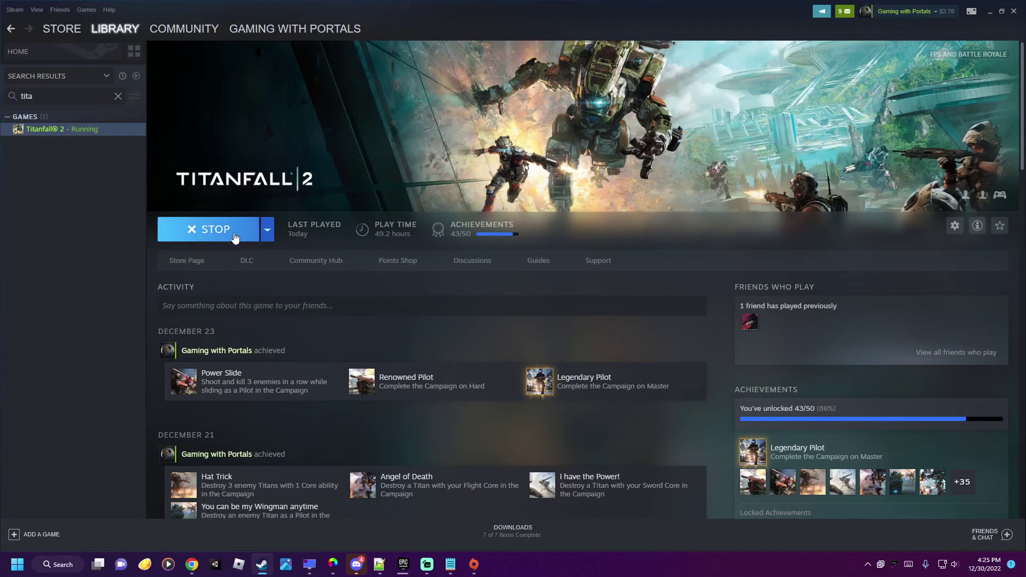
- Stop Titanfall 2 from its Steam library page and confirm Exit Game
click(217, 229)
click(479, 311)
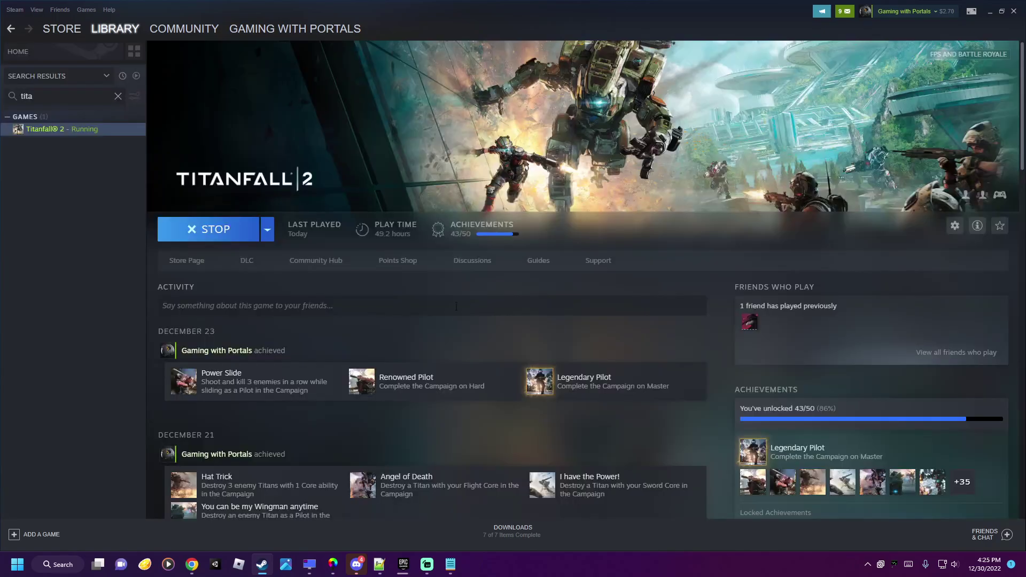